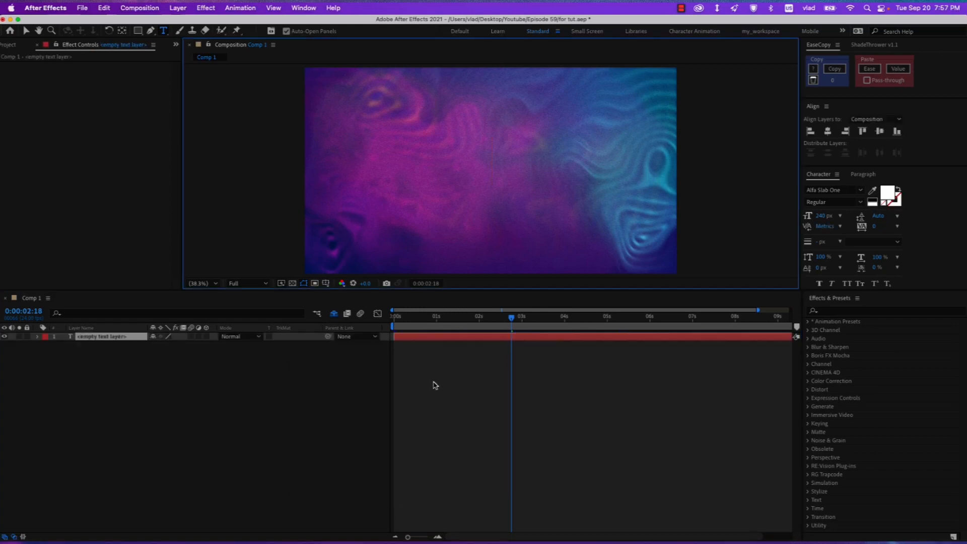
# Step: Enter the text "hello" in the empty text layer and center the layer vertically in the composition
pyautogui.write('hello')
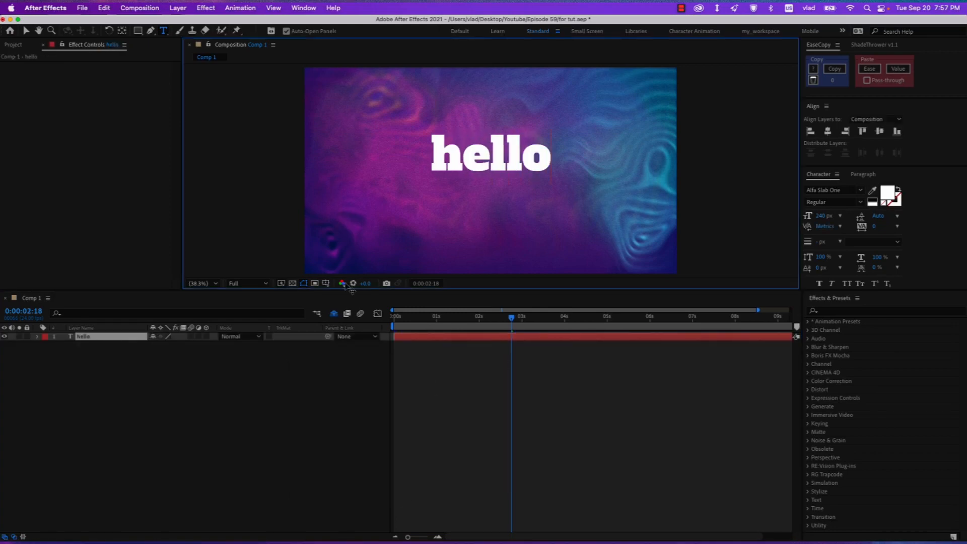
pyautogui.click(33, 31)
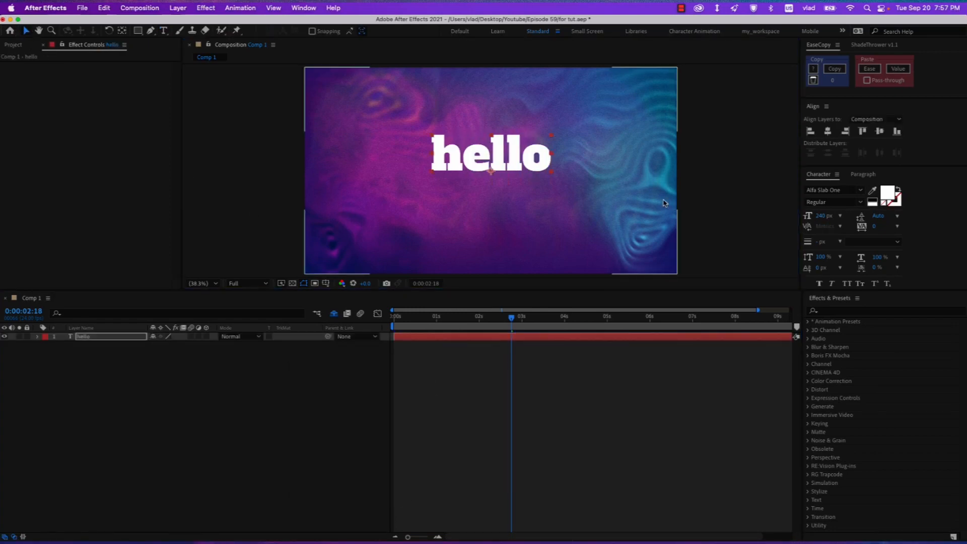
pyautogui.click(842, 135)
pyautogui.click(879, 131)
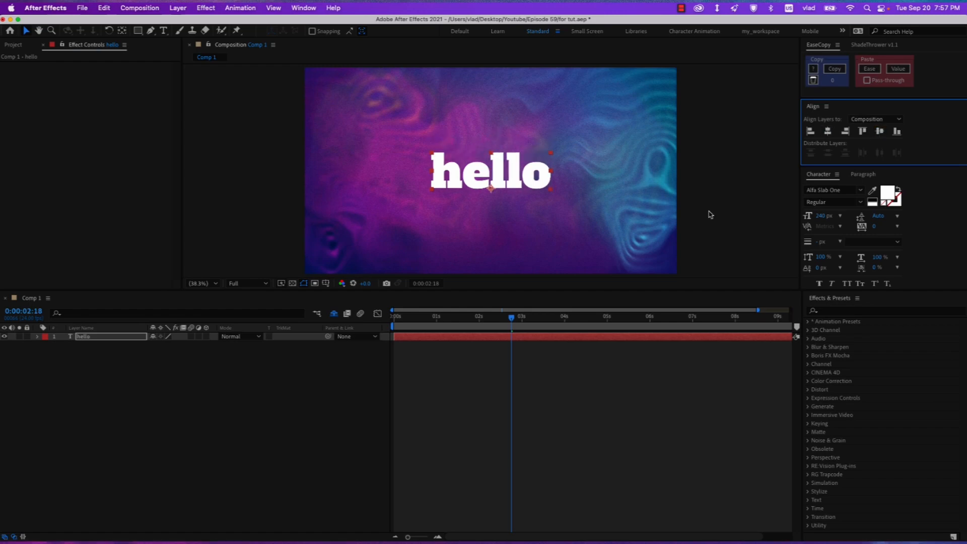
# Step: Search the effects for "slider" and apply Slider Control to the hello text layer
pyautogui.click(831, 311)
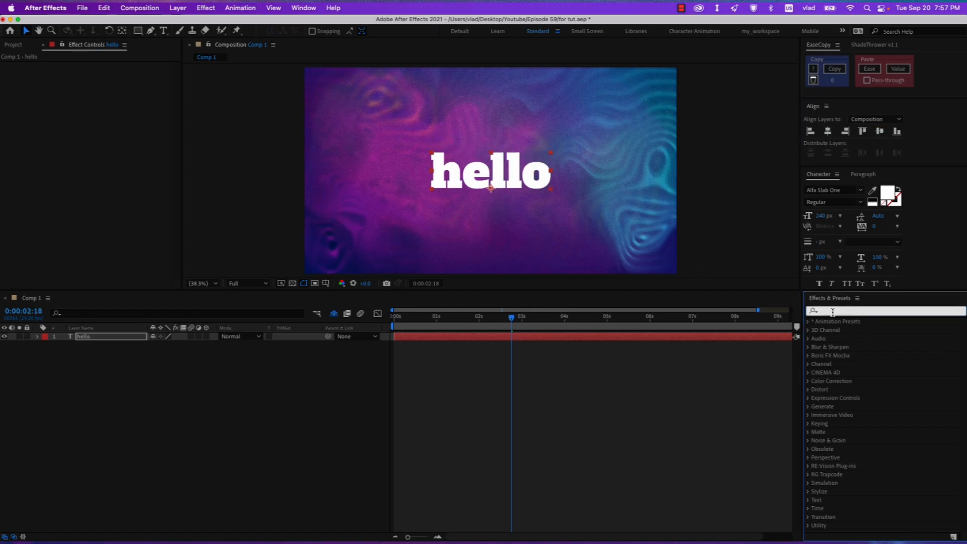
pyautogui.write('slider')
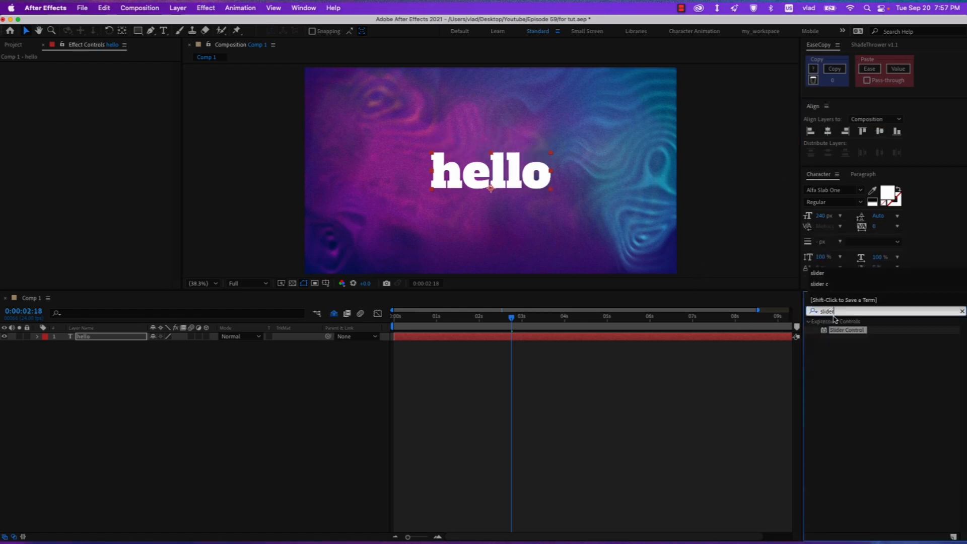
pyautogui.click(847, 330)
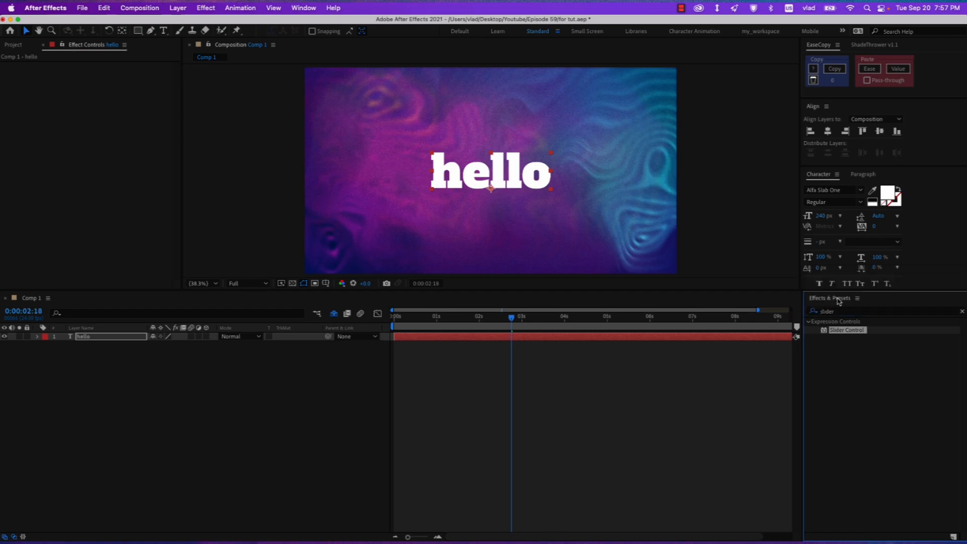
pyautogui.click(304, 8)
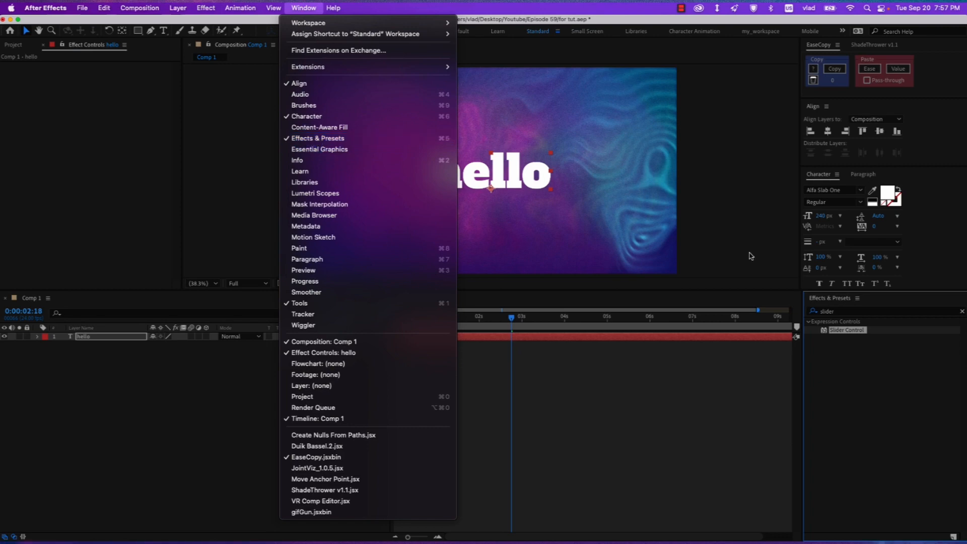
pyautogui.click(853, 345)
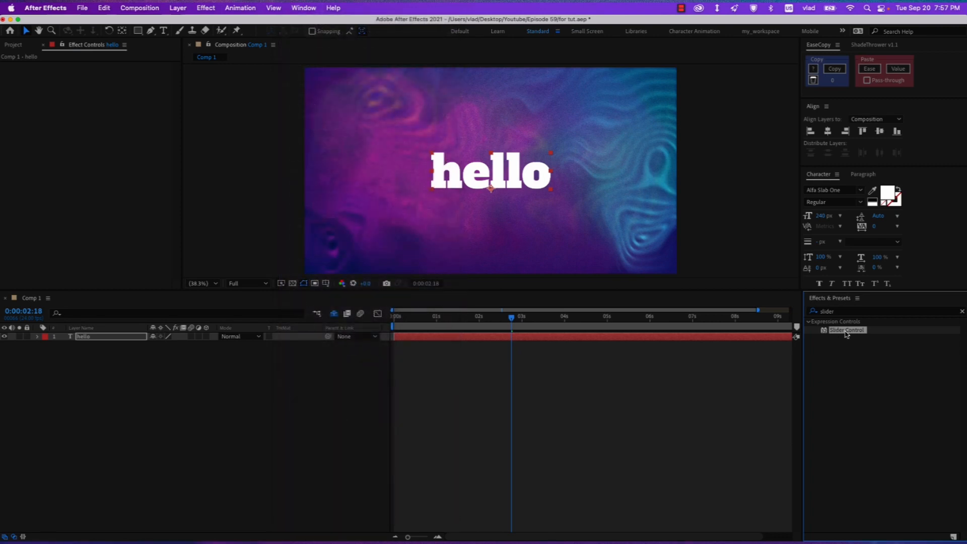
pyautogui.moveTo(847, 333); pyautogui.dragTo(91, 339)
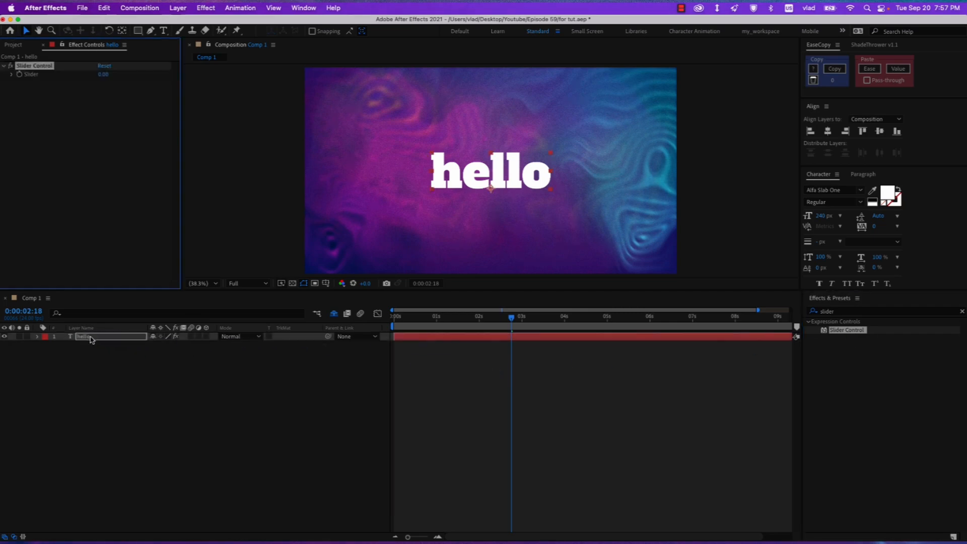
# Step: Add a Source Text expression that rounds the Slider Control value and outputs zero-padded minutes and seconds as addZero(min) + ":" + addZero(sec)
pyautogui.click(37, 336)
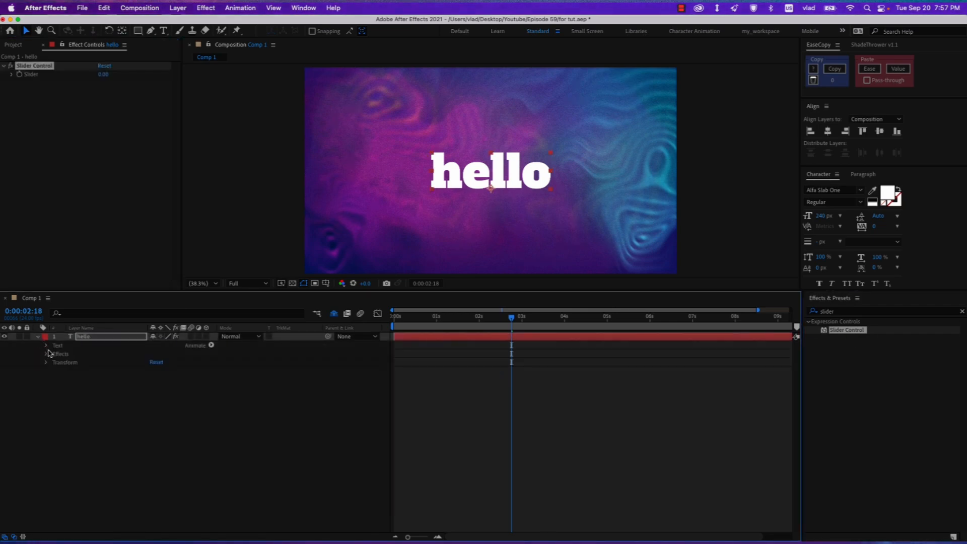
pyautogui.click(46, 345)
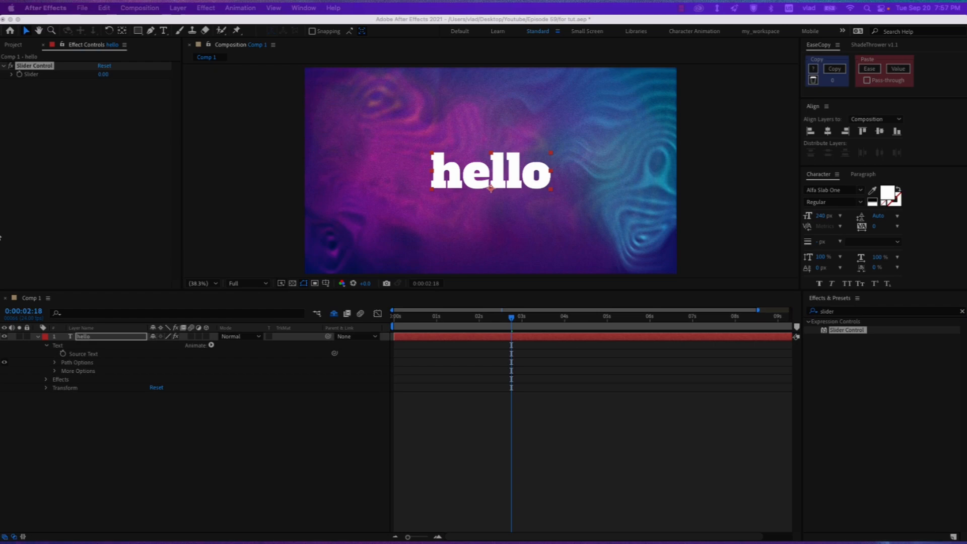
pyautogui.click(94, 355)
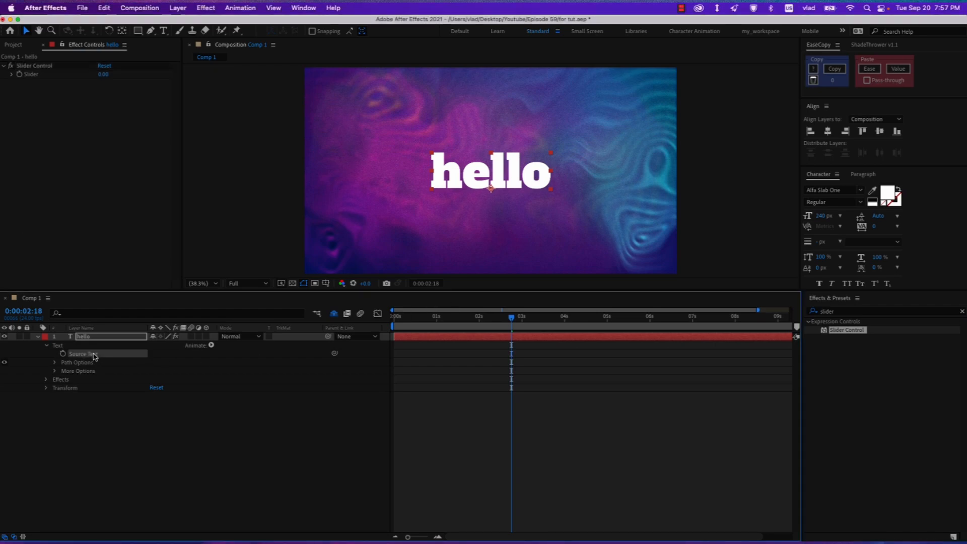
pyautogui.keyDown('alt'); pyautogui.click(63, 354); pyautogui.keyUp('alt')
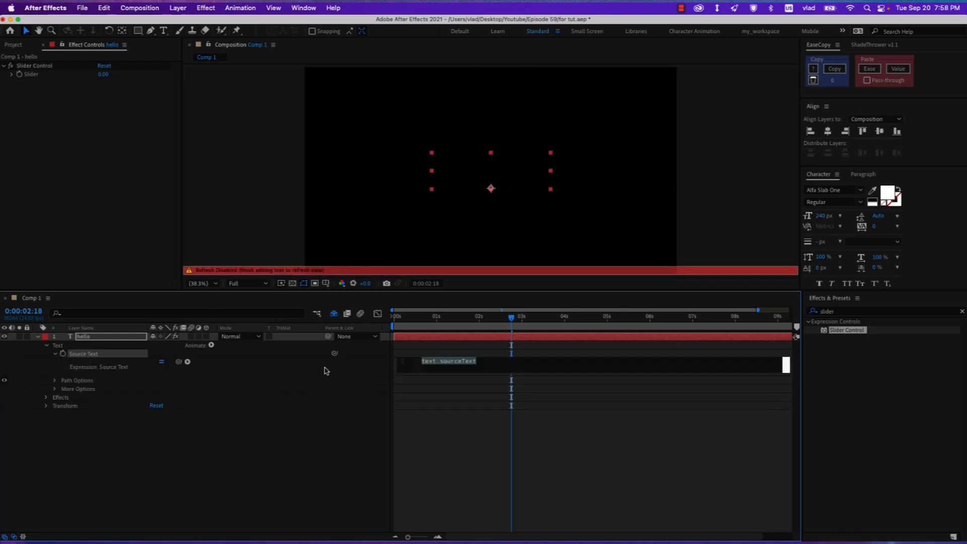
pyautogui.write('function addZero(n){ if (n<10) return "0" + n; else return n } addZero(min) + ":" + addZero(sec)')
pyautogui.click(440, 375)
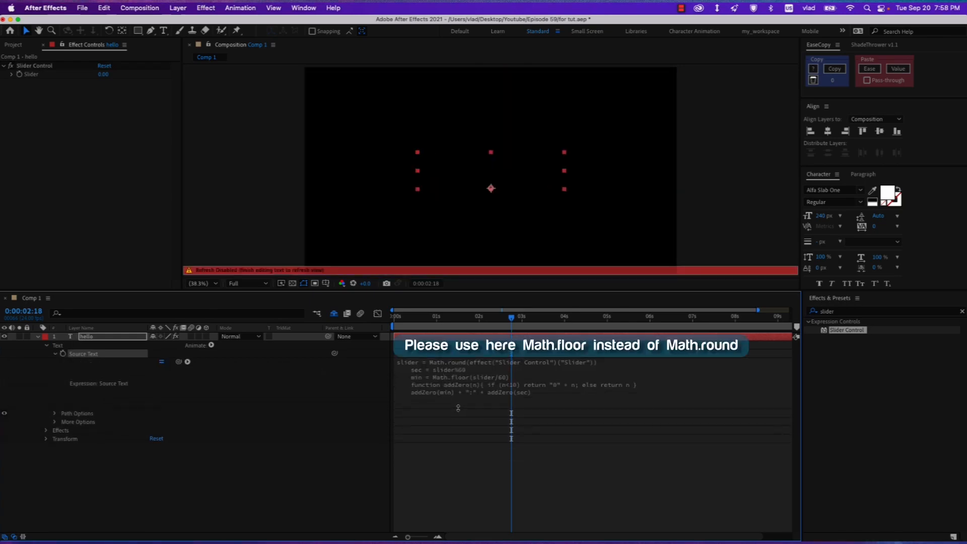
# Step: Remove the leading indentation from the second through fifth lines of the Source Text expression and commit it
pyautogui.click(437, 368)
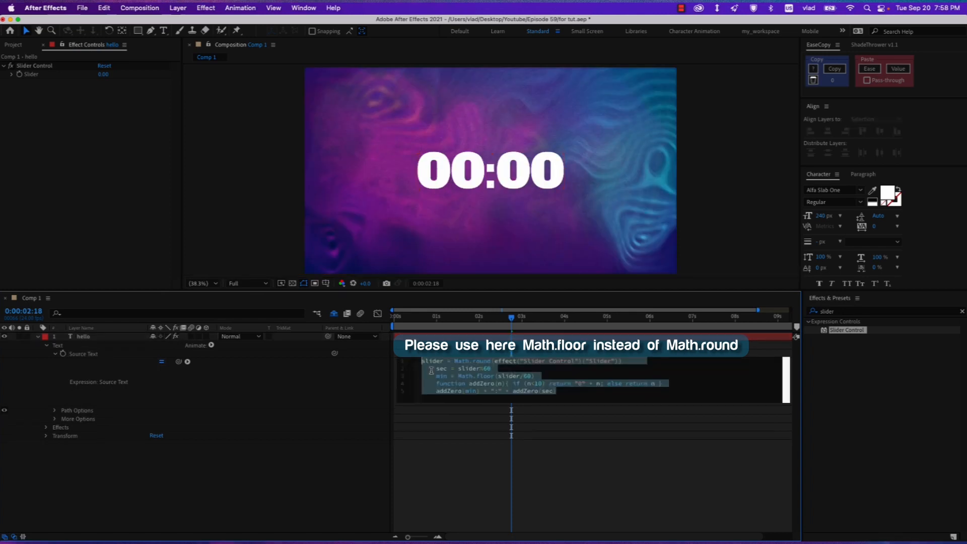
pyautogui.click(437, 368)
pyautogui.press('BackSpace')
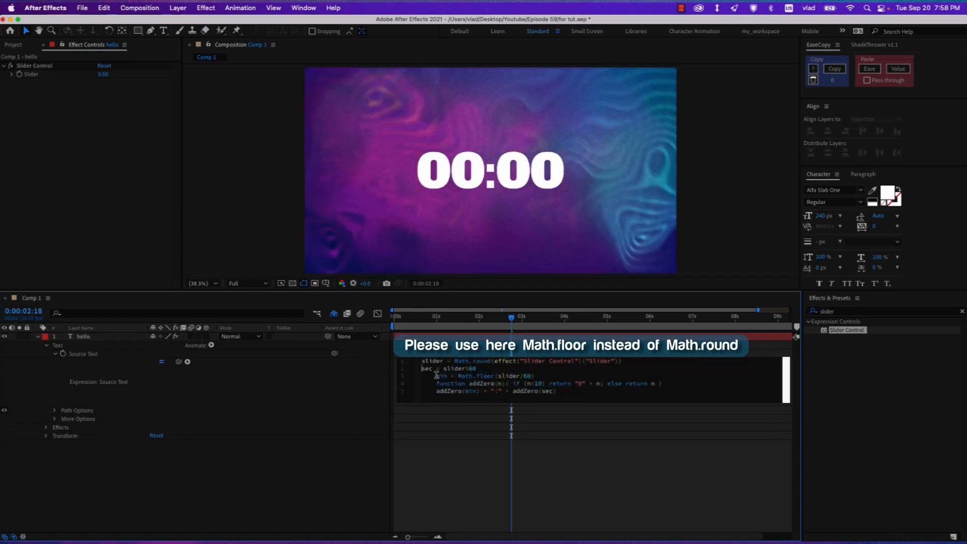
pyautogui.click(436, 375)
pyautogui.press('BackSpace')
pyautogui.click(436, 383)
pyautogui.press('BackSpace')
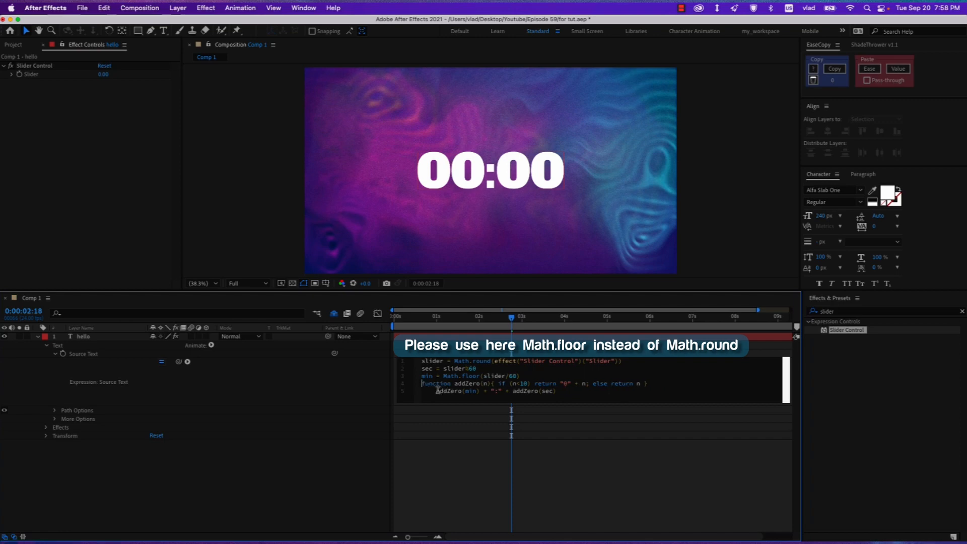
pyautogui.click(436, 391)
pyautogui.press('BackSpace')
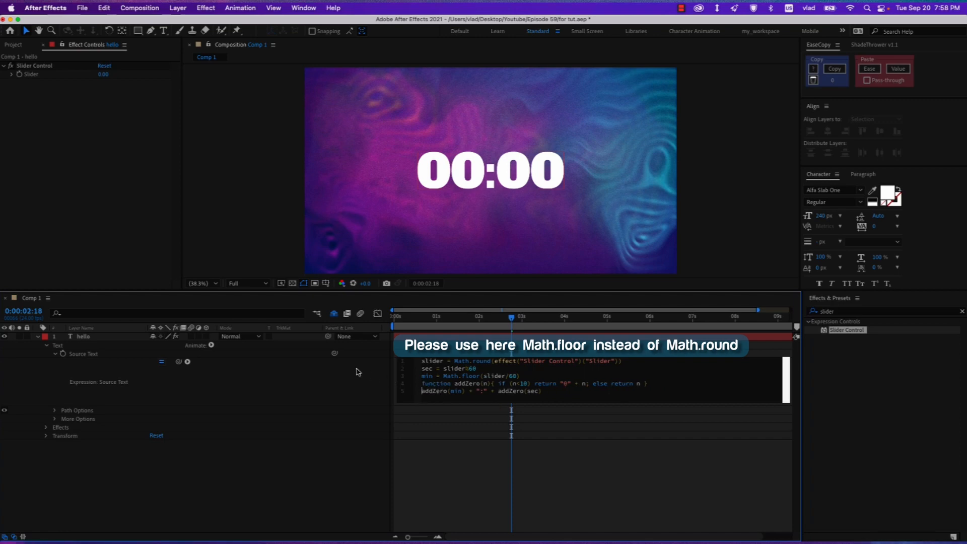
pyautogui.press('super+a')
pyautogui.click(431, 373)
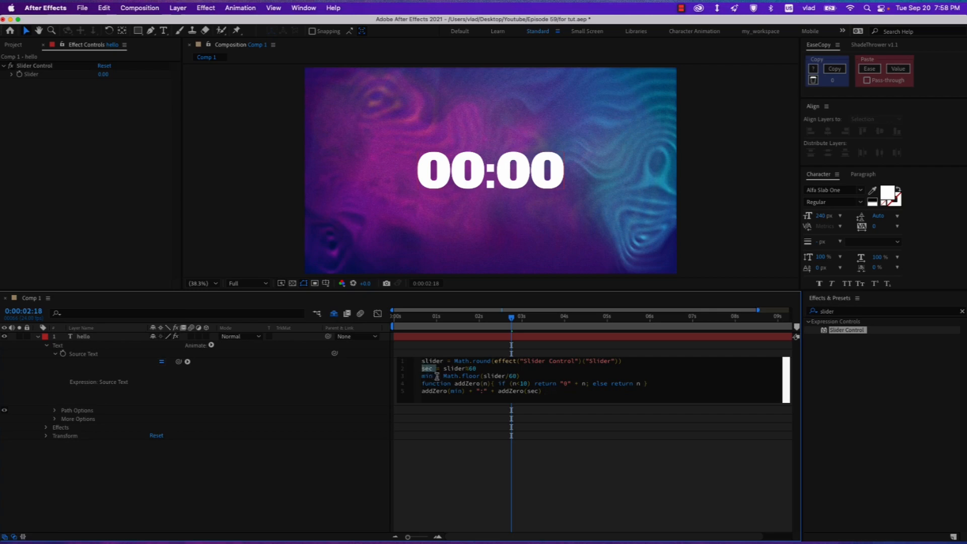
pyautogui.click(433, 376)
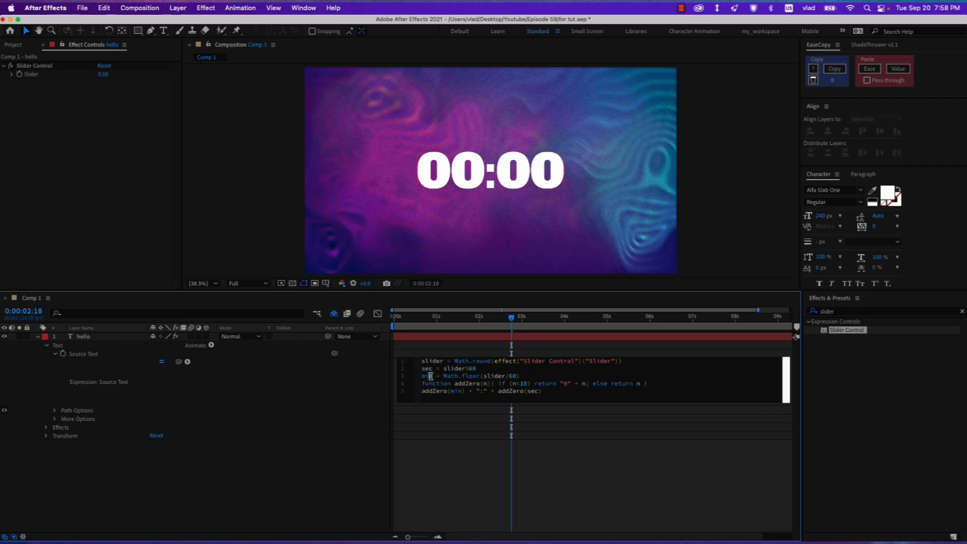
pyautogui.moveTo(431, 376); pyautogui.dragTo(423, 376)
pyautogui.click(429, 383)
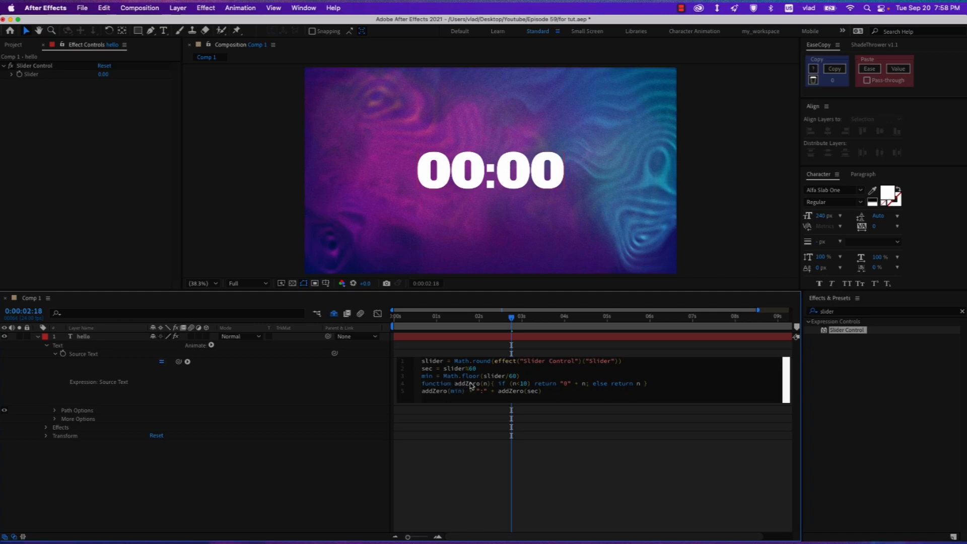
pyautogui.click(362, 377)
# Step: Create a keyframe for the Slider Control's Slider property at the start of the composition, 0:00:00:00
pyautogui.click(446, 317)
pyautogui.moveTo(446, 317); pyautogui.dragTo(394, 317)
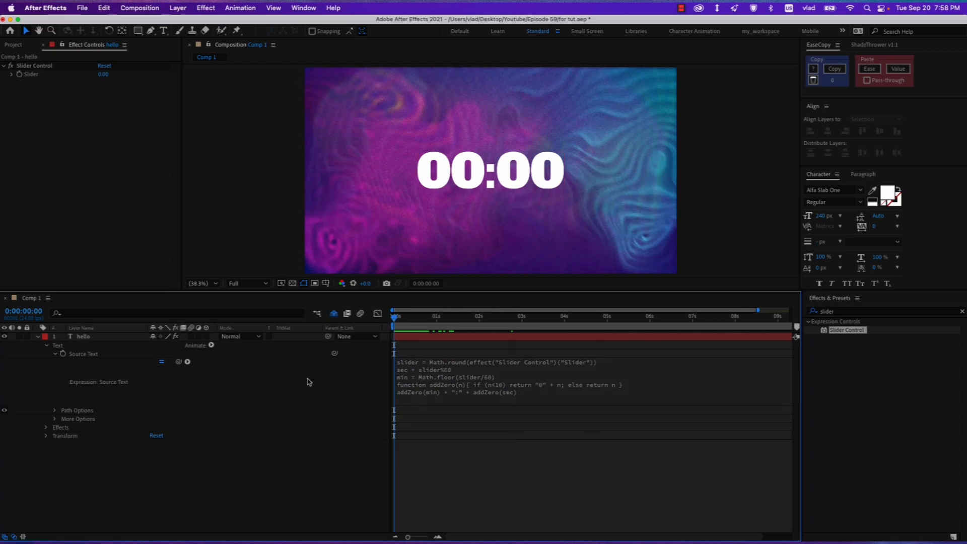
pyautogui.click(46, 427)
pyautogui.click(54, 436)
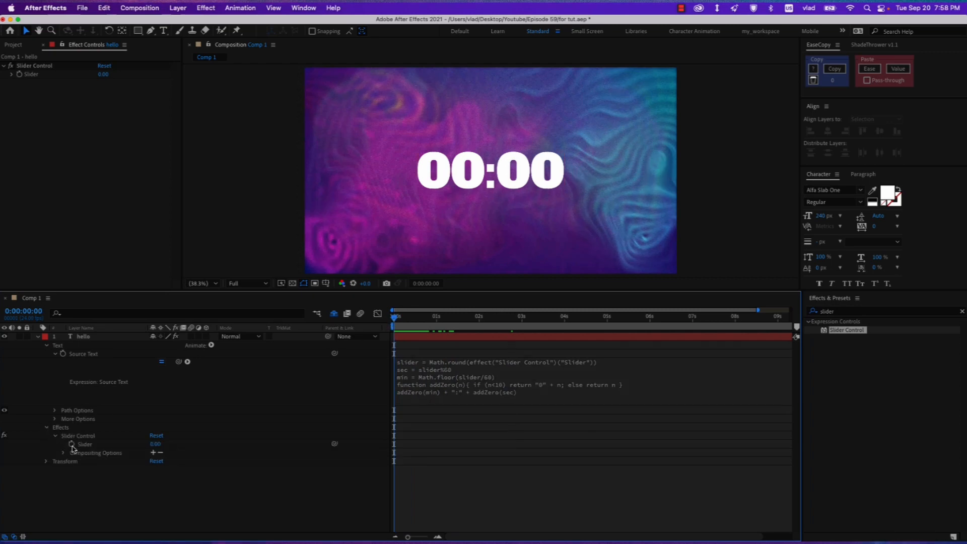
pyautogui.click(72, 444)
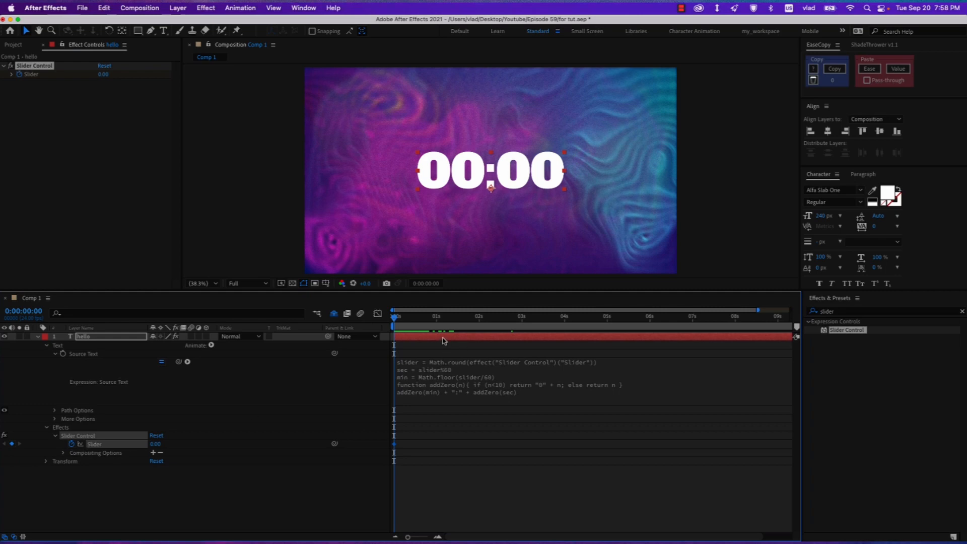
# Step: Add a Slider keyframe at 0:00:03:01 with a value of 74 and preview the animation from the start
pyautogui.moveTo(454, 323); pyautogui.dragTo(524, 323)
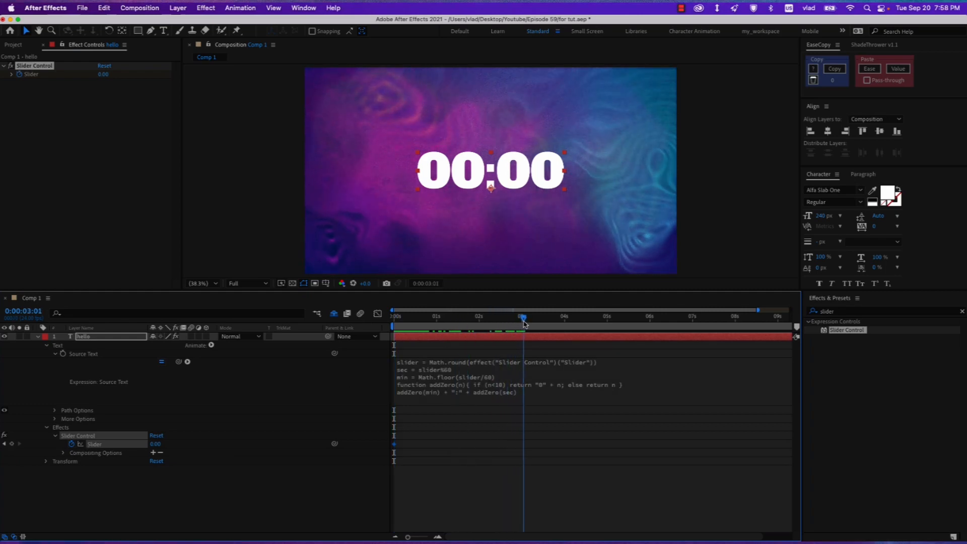
pyautogui.click(12, 444)
pyautogui.moveTo(155, 444); pyautogui.dragTo(192, 448)
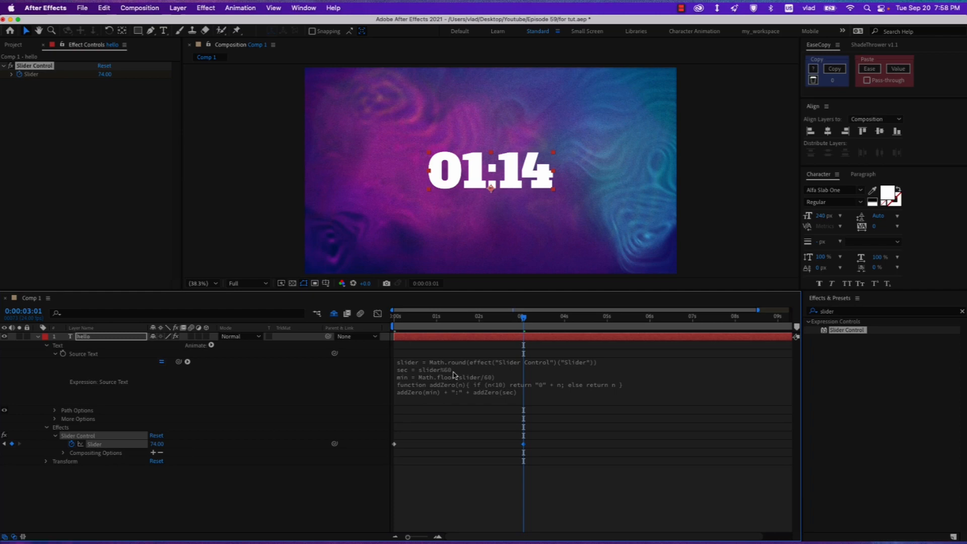
pyautogui.press('Home')
pyautogui.press('space')
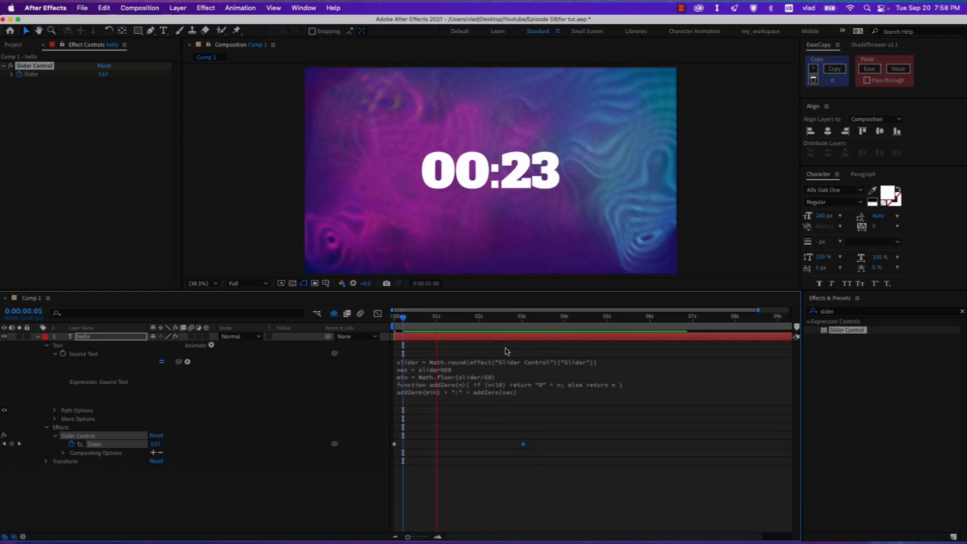
# Step: Set the Slider keyframe at 0:00:03:01 to 77 and return the playhead to 0:00:00:00
pyautogui.click(523, 317)
pyautogui.moveTo(156, 445); pyautogui.dragTo(157, 445)
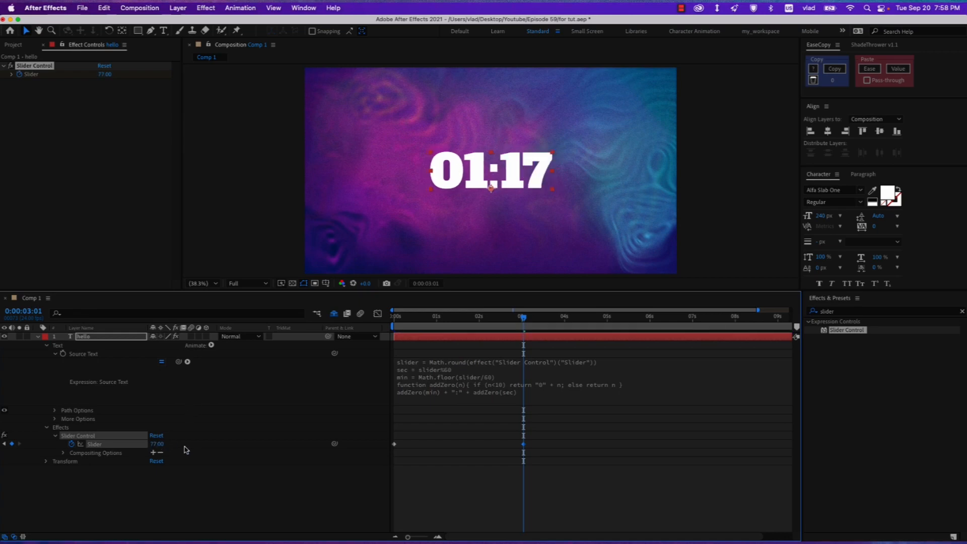
pyautogui.moveTo(523, 318); pyautogui.dragTo(389, 324)
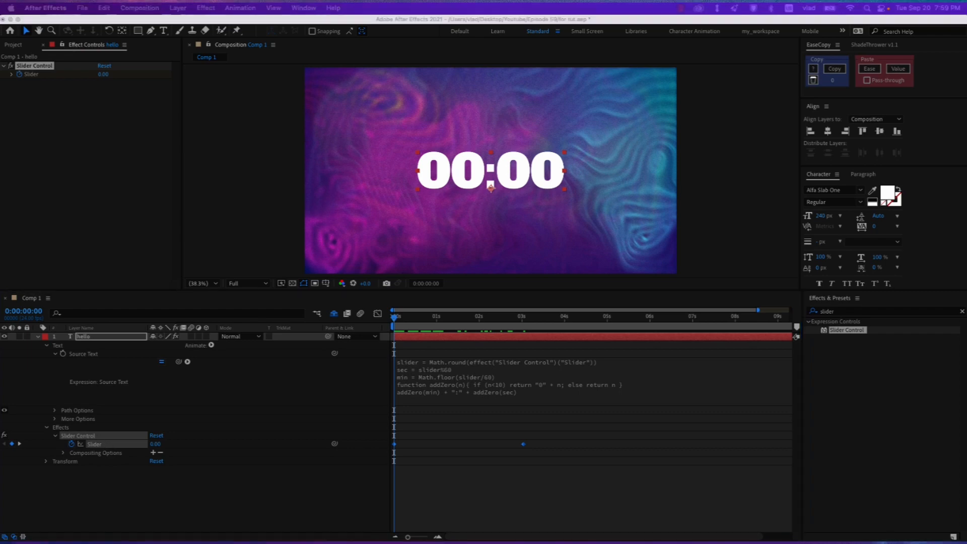
# Step: Add a Slider expression with newValue = key(2).time-key(1).time, ending in linear(value, firstValue, lastValue, firstValue, newValue), and enlarge its editor to fit
pyautogui.click(109, 446)
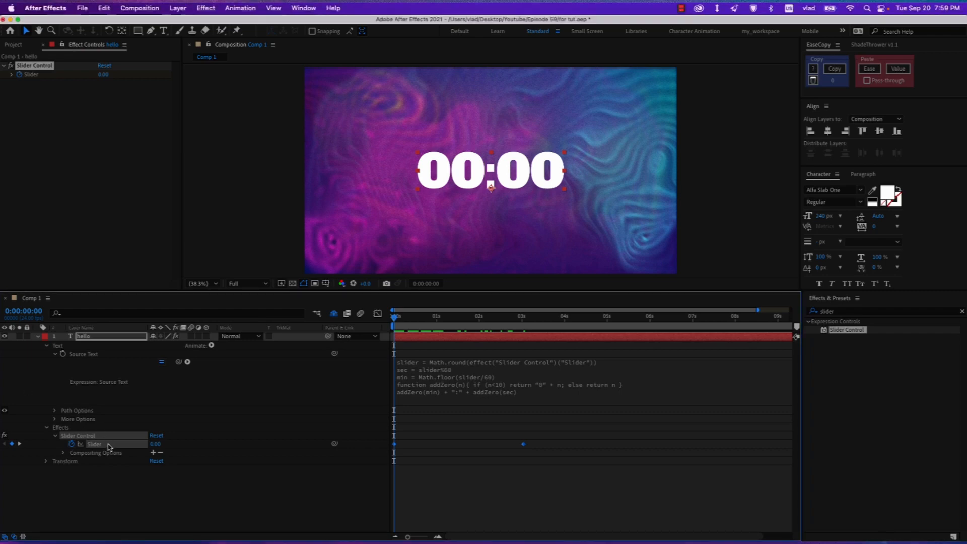
pyautogui.keyDown('alt'); pyautogui.click(71, 443); pyautogui.keyUp('alt')
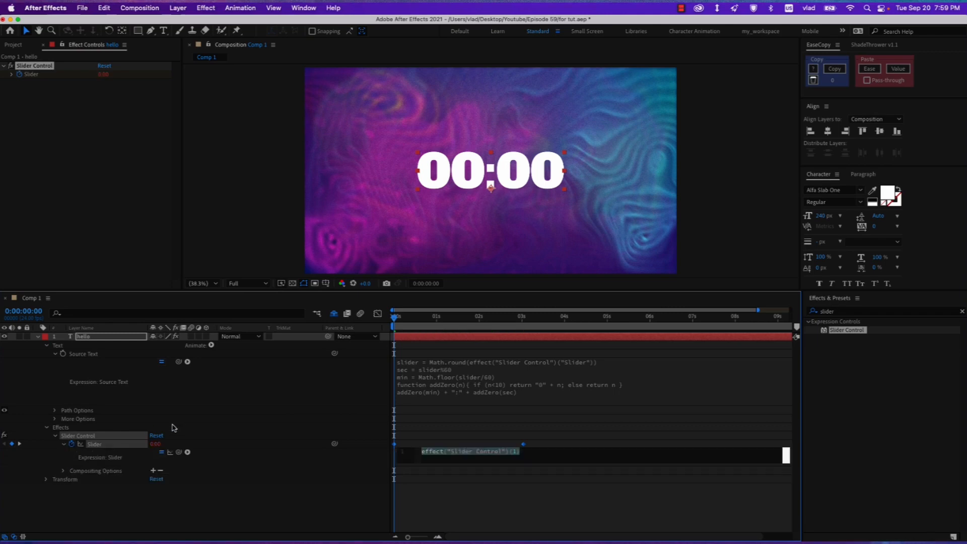
pyautogui.write('linear(value, firstValue, lastValue, firstValue, newValue);')
pyautogui.moveTo(462, 463); pyautogui.dragTo(469, 500)
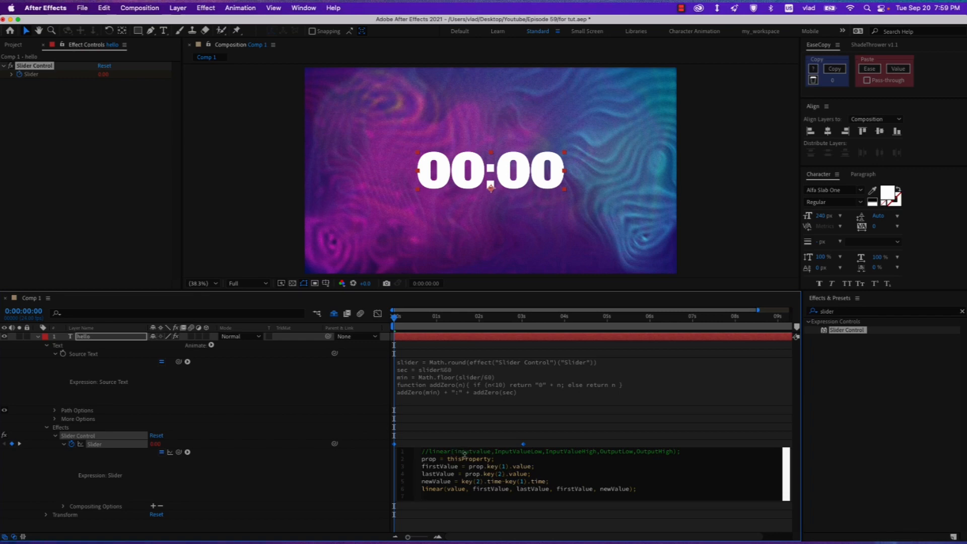
# Step: Examine the Slider expression's commented linear() parameter order, its input arguments, and the firstValue and lastValue definitions
pyautogui.moveTo(463, 452); pyautogui.dragTo(475, 452)
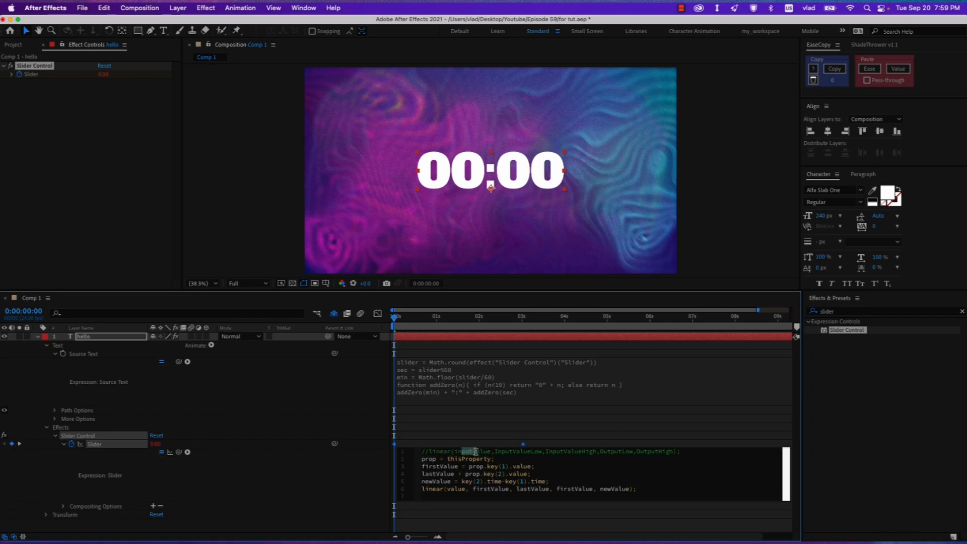
pyautogui.click(516, 451)
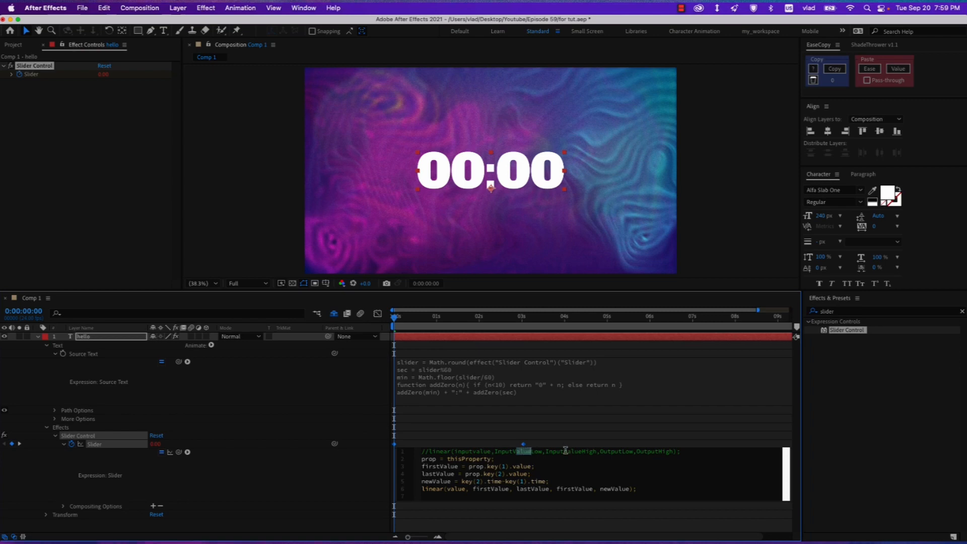
pyautogui.moveTo(567, 451); pyautogui.dragTo(659, 456)
pyautogui.click(640, 458)
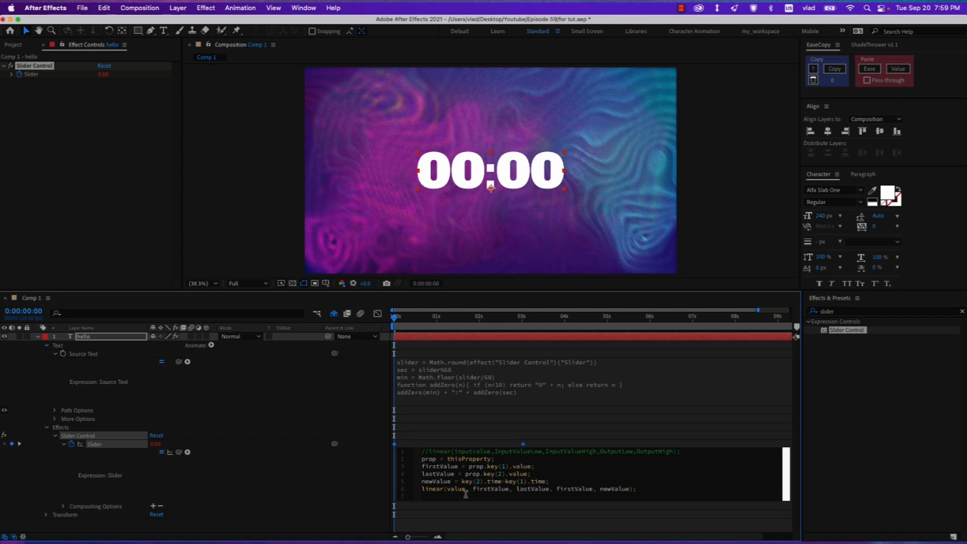
pyautogui.moveTo(465, 490); pyautogui.dragTo(456, 490)
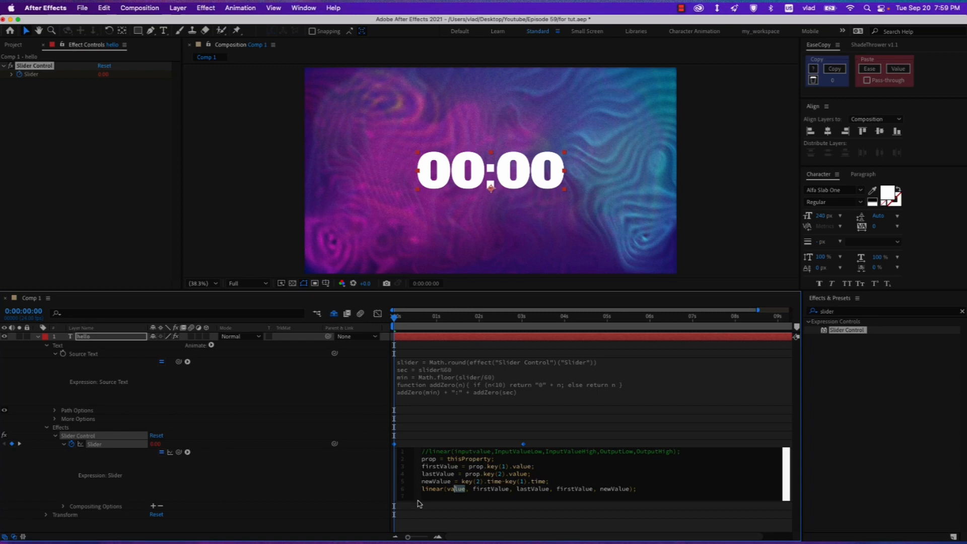
pyautogui.click(493, 488)
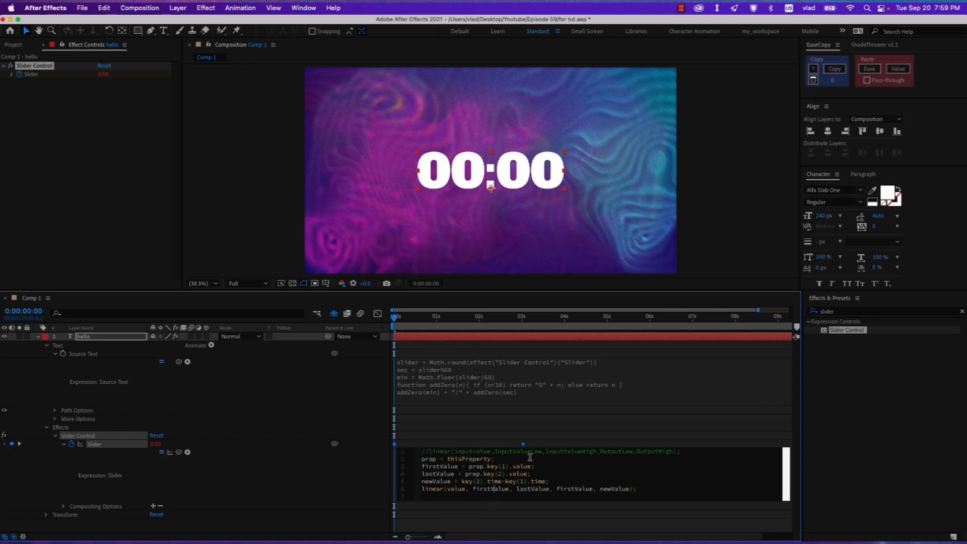
pyautogui.moveTo(491, 489); pyautogui.dragTo(535, 490)
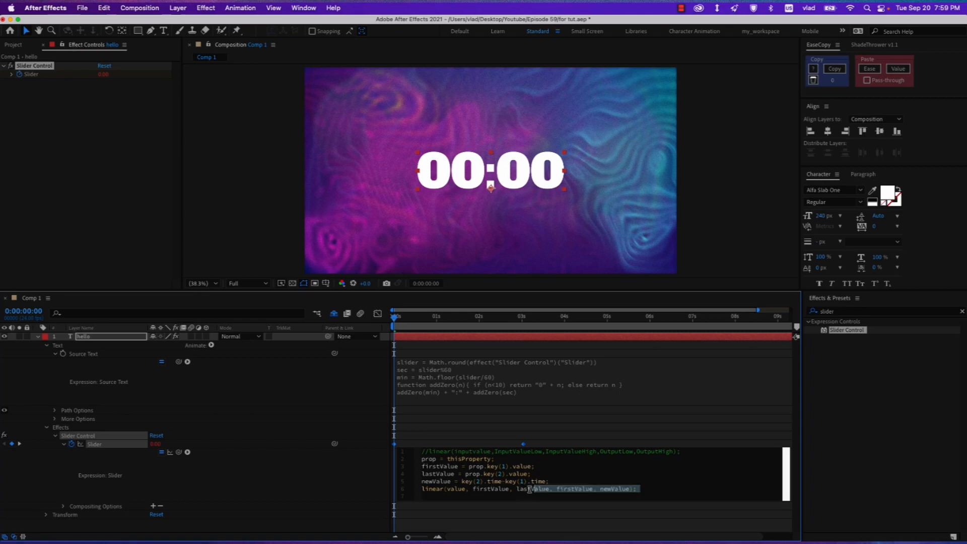
pyautogui.click(489, 467)
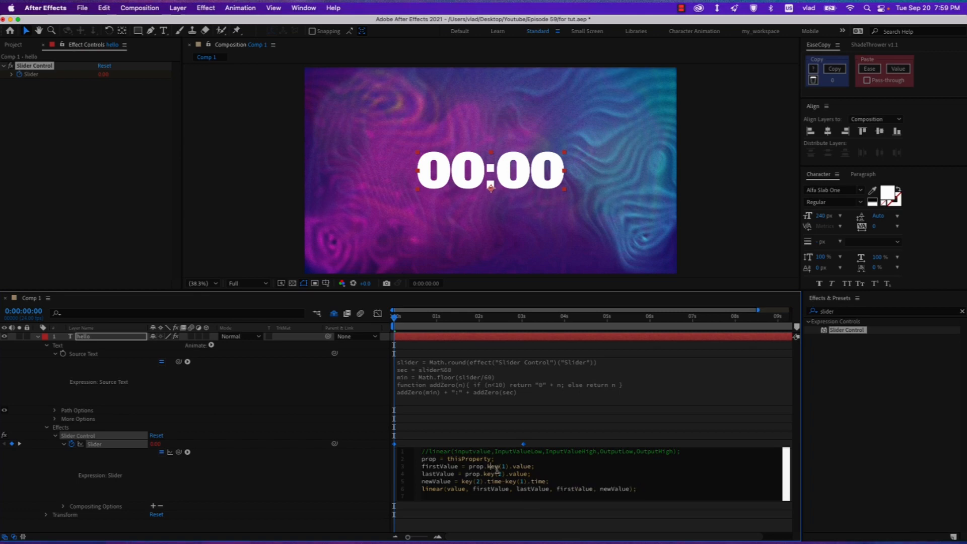
pyautogui.moveTo(530, 467); pyautogui.dragTo(461, 474)
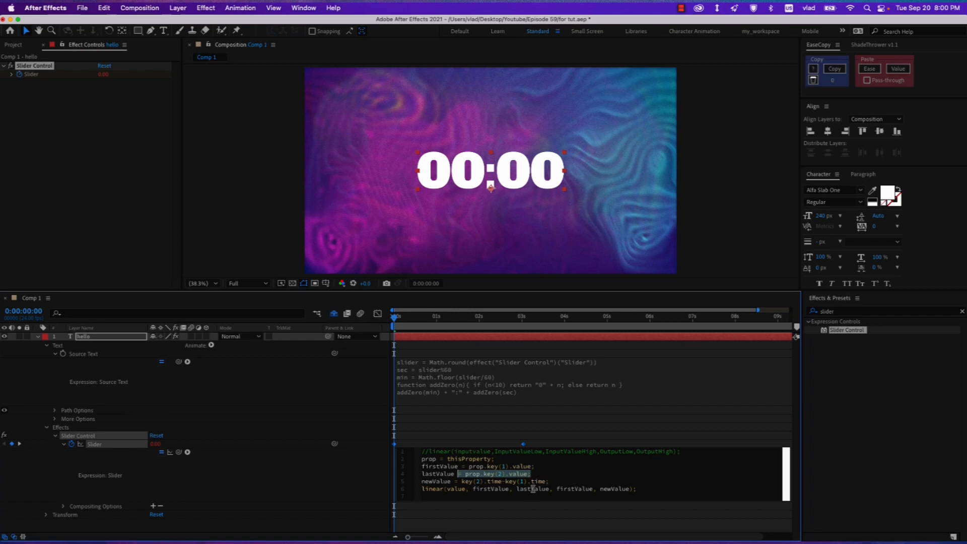
# Step: Review the output arguments firstValue and newValue and the key-time definition of newValue, and leave the Slider expression editor
pyautogui.moveTo(563, 489); pyautogui.dragTo(583, 490)
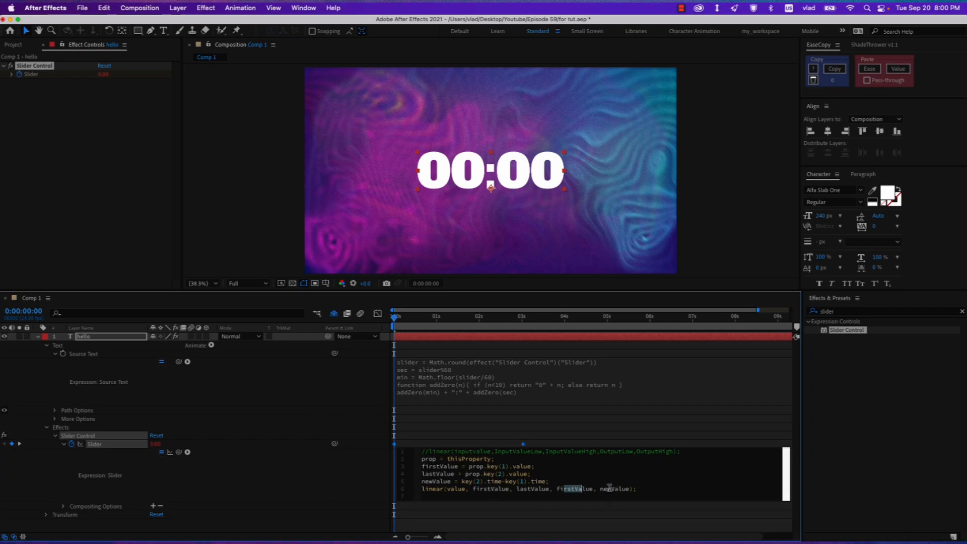
pyautogui.moveTo(601, 489); pyautogui.dragTo(622, 491)
pyautogui.click(536, 482)
pyautogui.moveTo(549, 482); pyautogui.dragTo(471, 482)
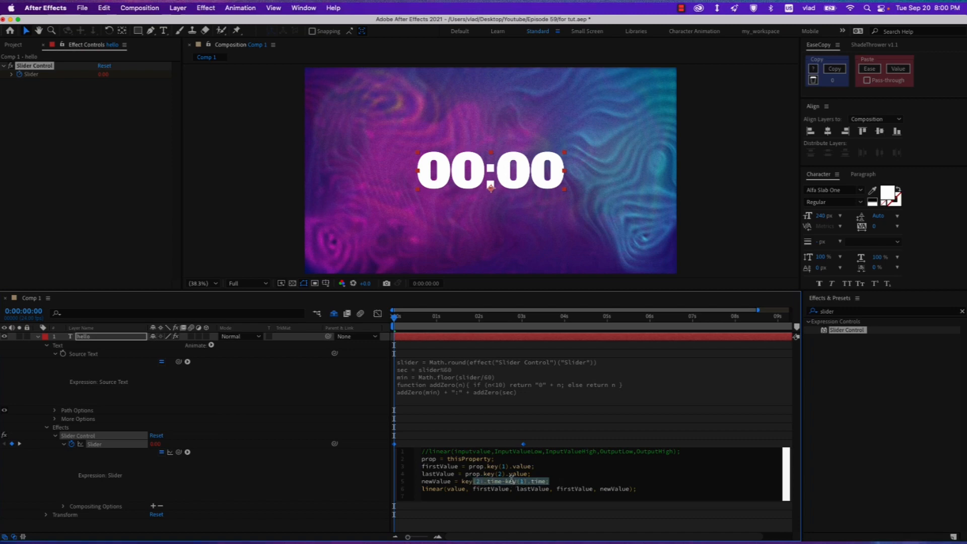
pyautogui.click(558, 488)
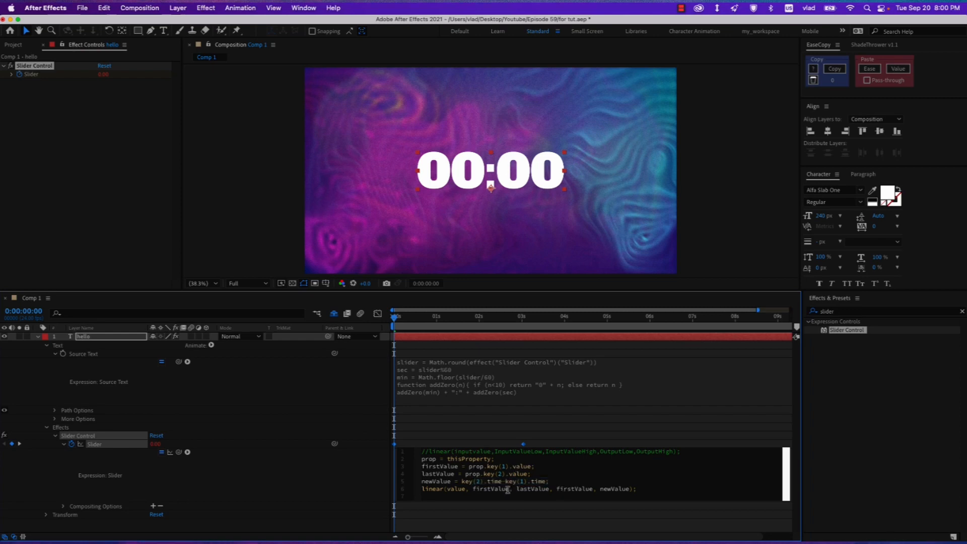
pyautogui.moveTo(484, 488); pyautogui.dragTo(615, 488)
pyautogui.click(548, 475)
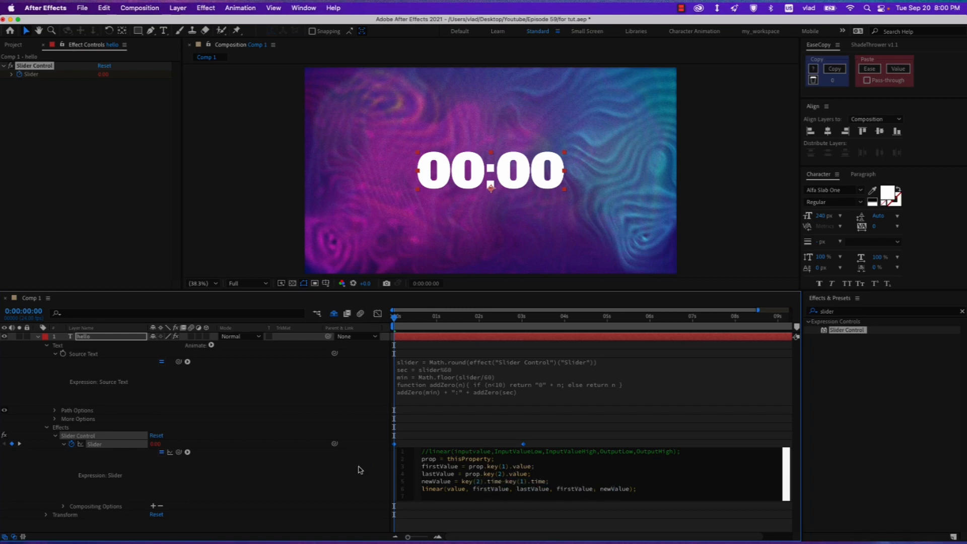
pyautogui.click(379, 467)
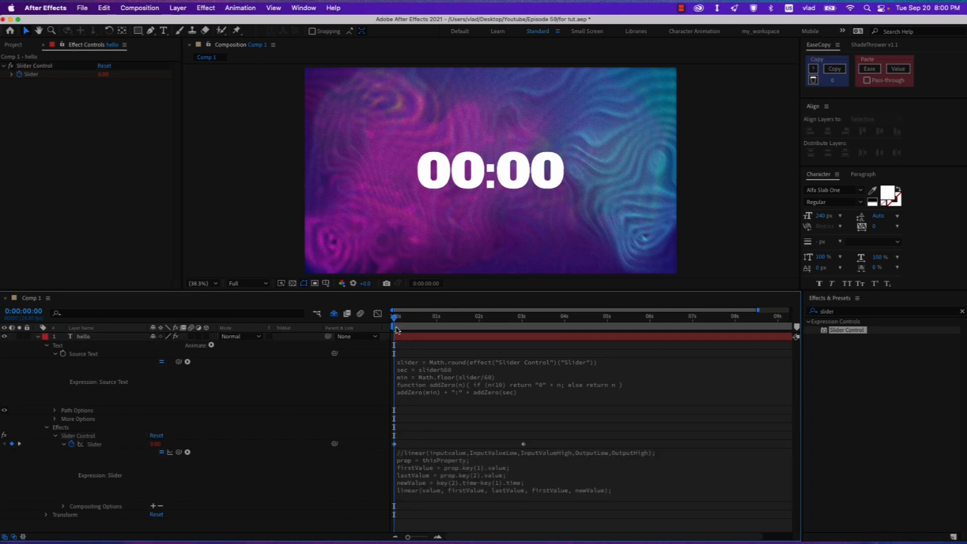
# Step: Scrub and preview the timer from the composition's start, and park the playhead at 0:00:04:08
pyautogui.moveTo(404, 438); pyautogui.dragTo(390, 449)
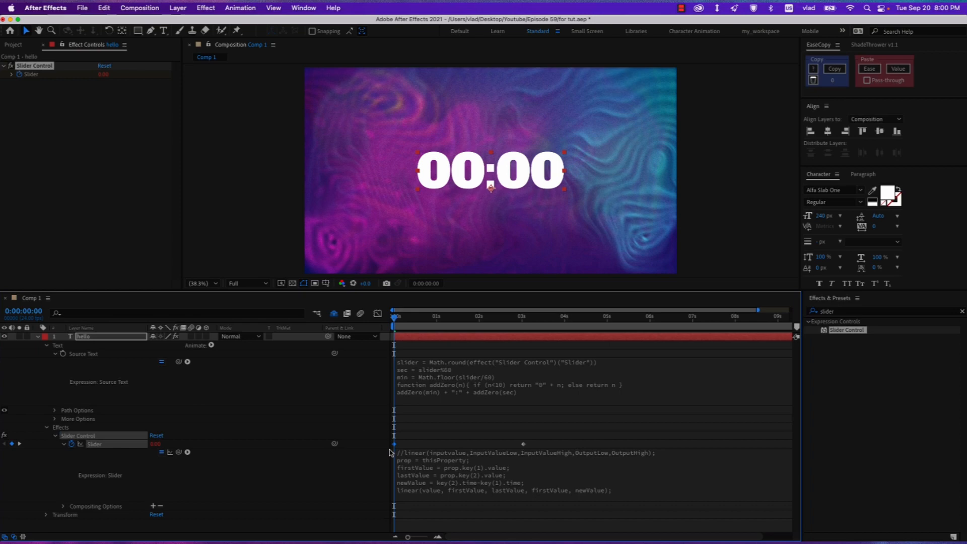
pyautogui.click(416, 323)
pyautogui.moveTo(416, 324); pyautogui.dragTo(407, 325)
pyautogui.moveTo(525, 321); pyautogui.dragTo(397, 321)
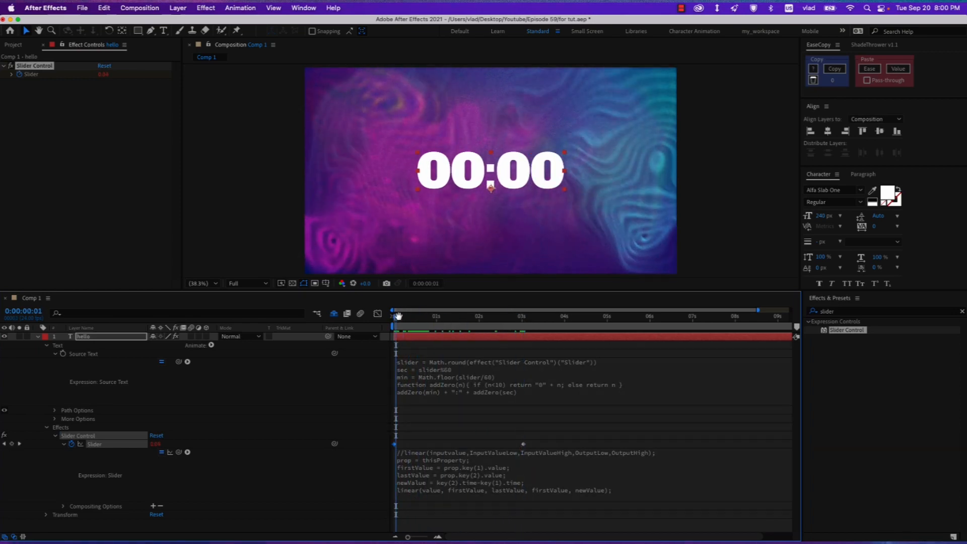
pyautogui.press('space')
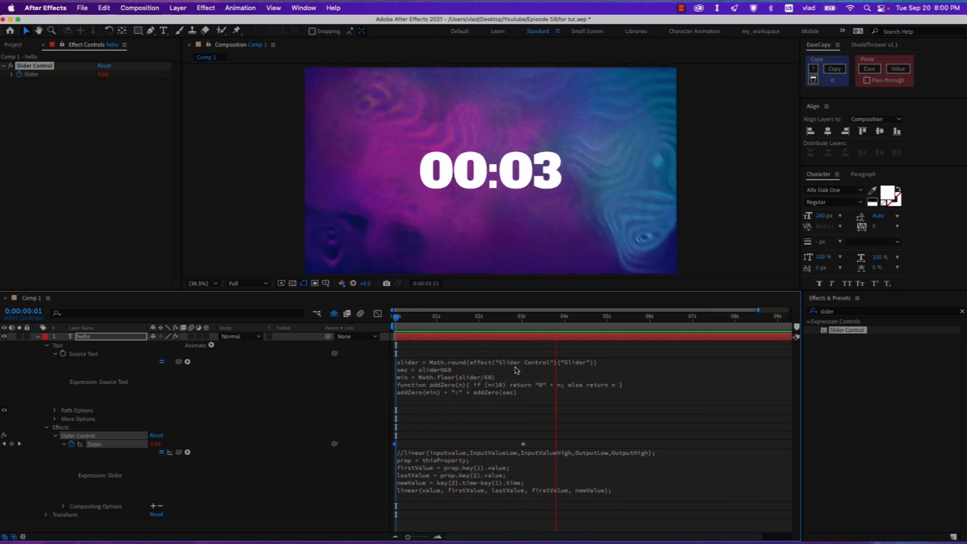
pyautogui.moveTo(396, 316); pyautogui.dragTo(579, 352)
pyautogui.click(436, 432)
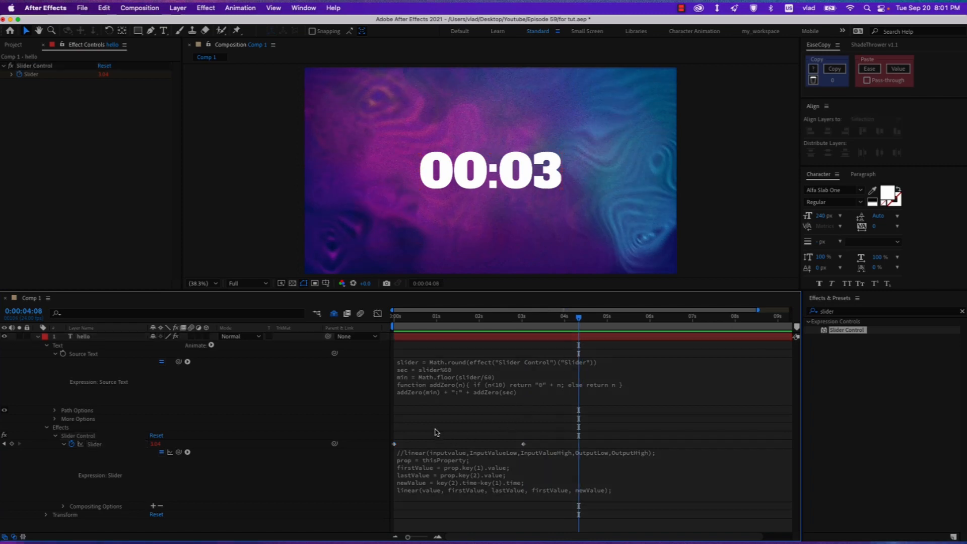
# Step: Shift both Slider keyframes so the first sits at 0:00:02:15, and move the second one out to 0:00:07:05
pyautogui.moveTo(527, 436); pyautogui.dragTo(506, 444)
pyautogui.click(522, 437)
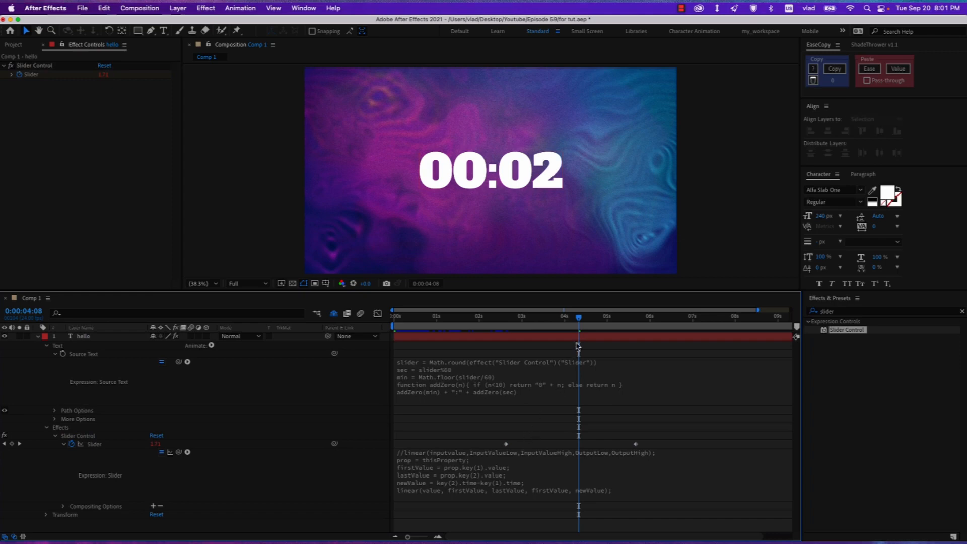
pyautogui.moveTo(580, 321); pyautogui.dragTo(506, 353)
pyautogui.click(635, 445)
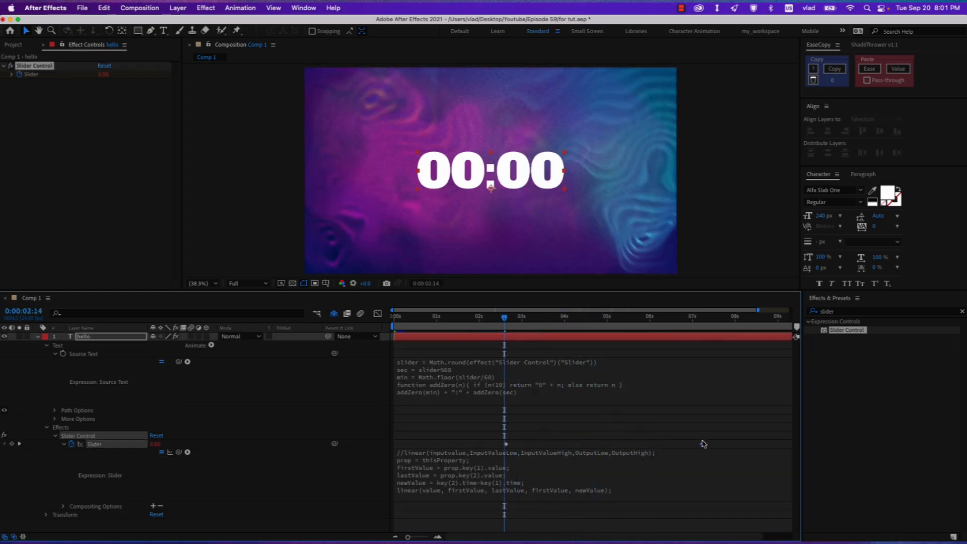
pyautogui.click(701, 445)
pyautogui.press('pagedown')
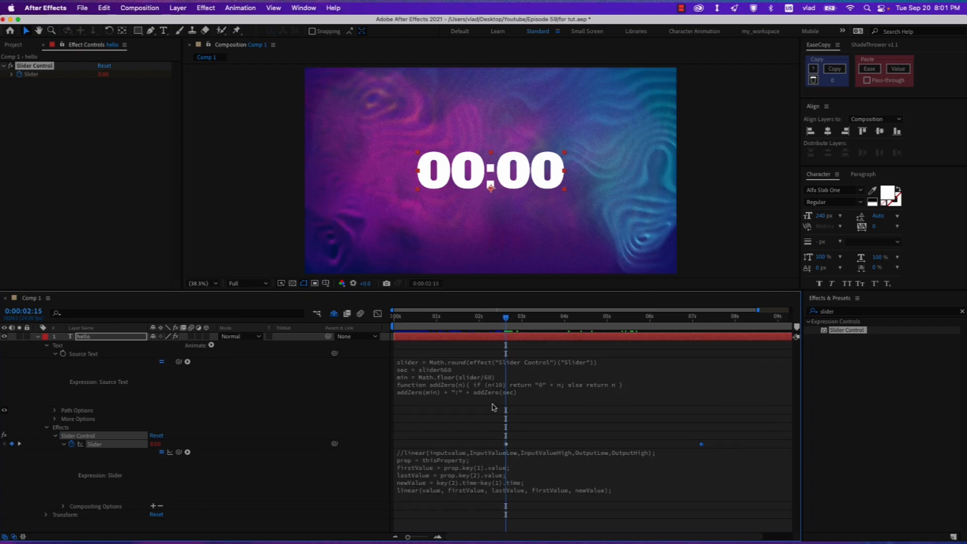
# Step: Move the first Slider keyframe to just past the 4-second mark and preview the timer from 0:00:03:11
pyautogui.click(572, 443)
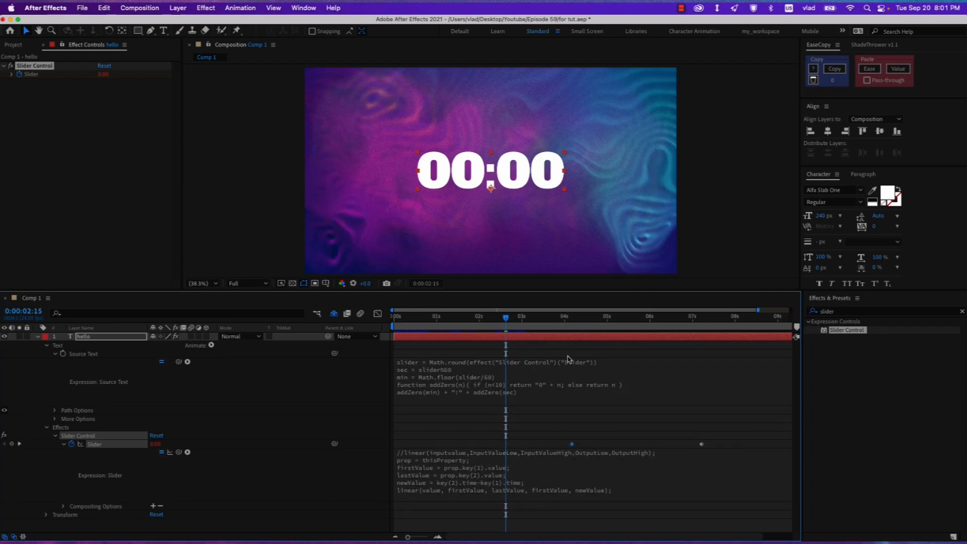
pyautogui.click(542, 318)
pyautogui.press('space')
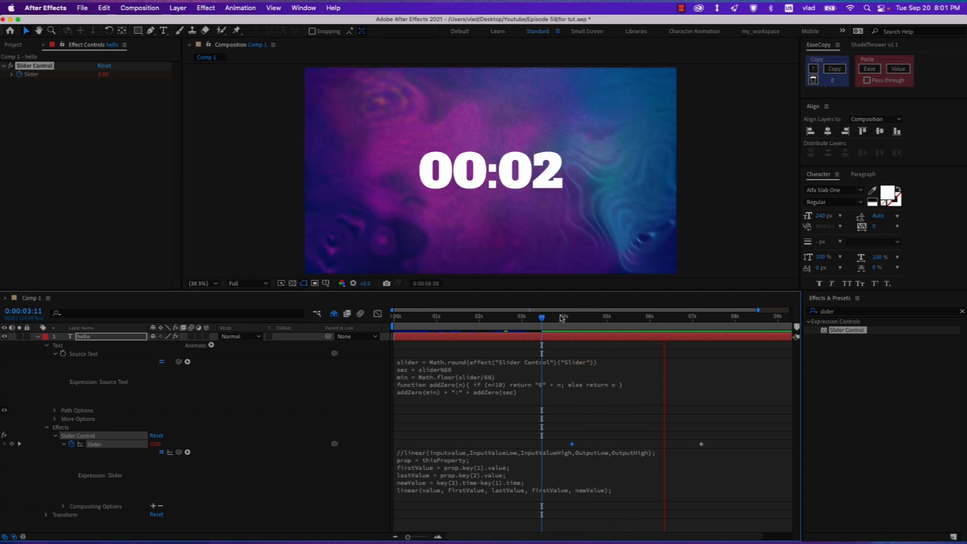
pyautogui.press('space')
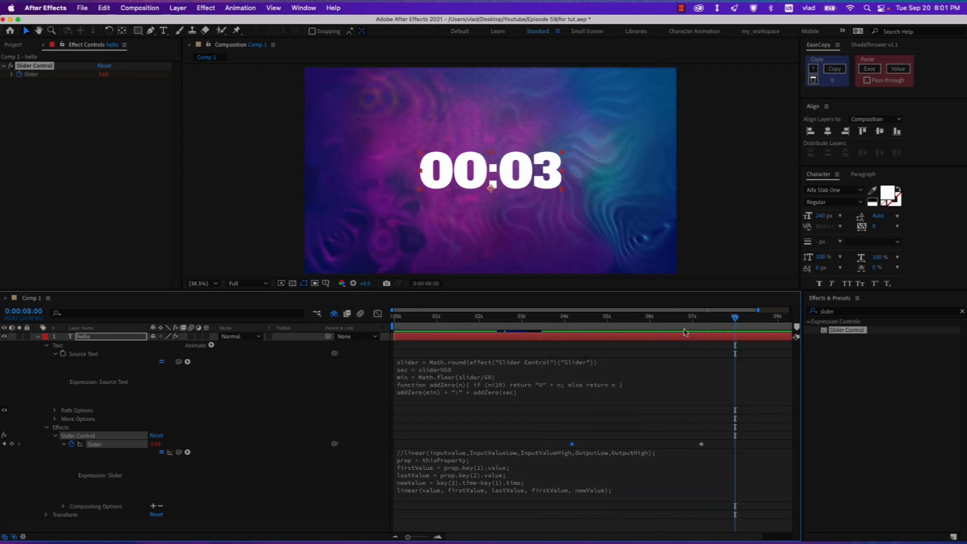
# Step: Check the timer at the second Slider keyframe, 0:00:07:05, and scrub back to 0:00:03:03 before the first keyframe
pyautogui.click(673, 318)
pyautogui.moveTo(673, 324); pyautogui.dragTo(702, 331)
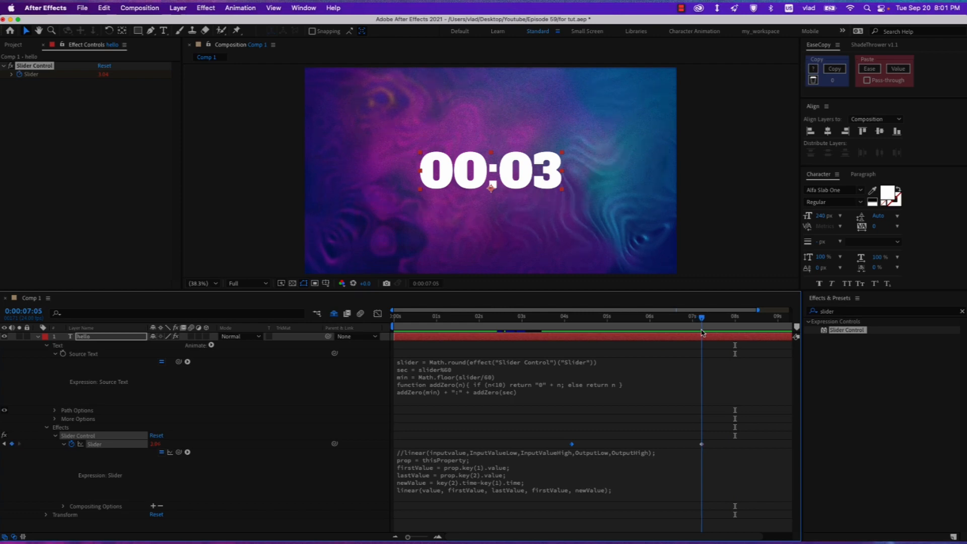
pyautogui.click(715, 423)
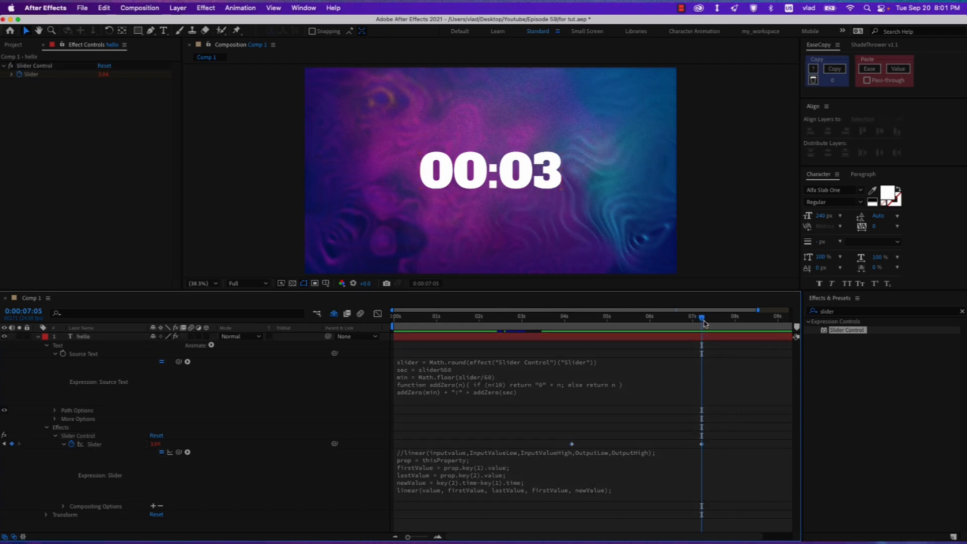
pyautogui.moveTo(704, 324); pyautogui.dragTo(534, 336)
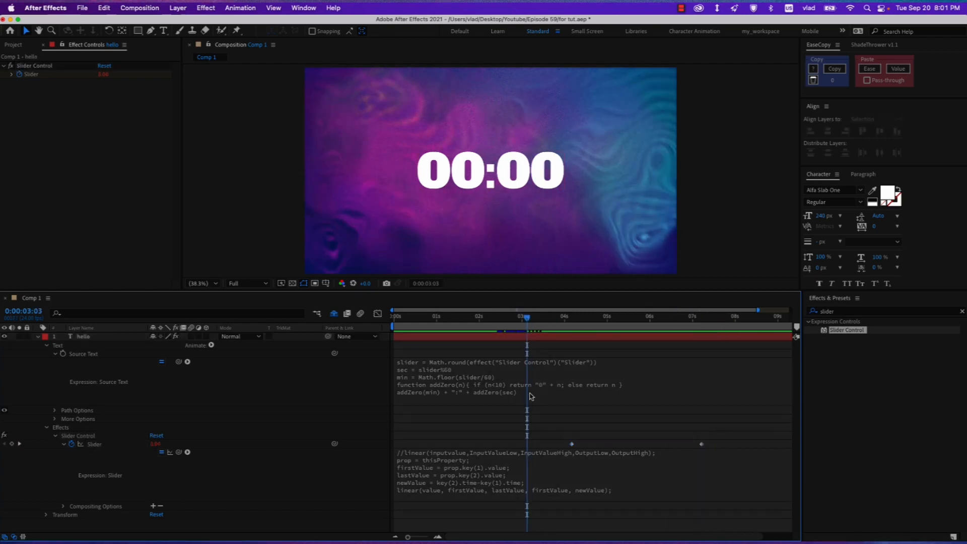